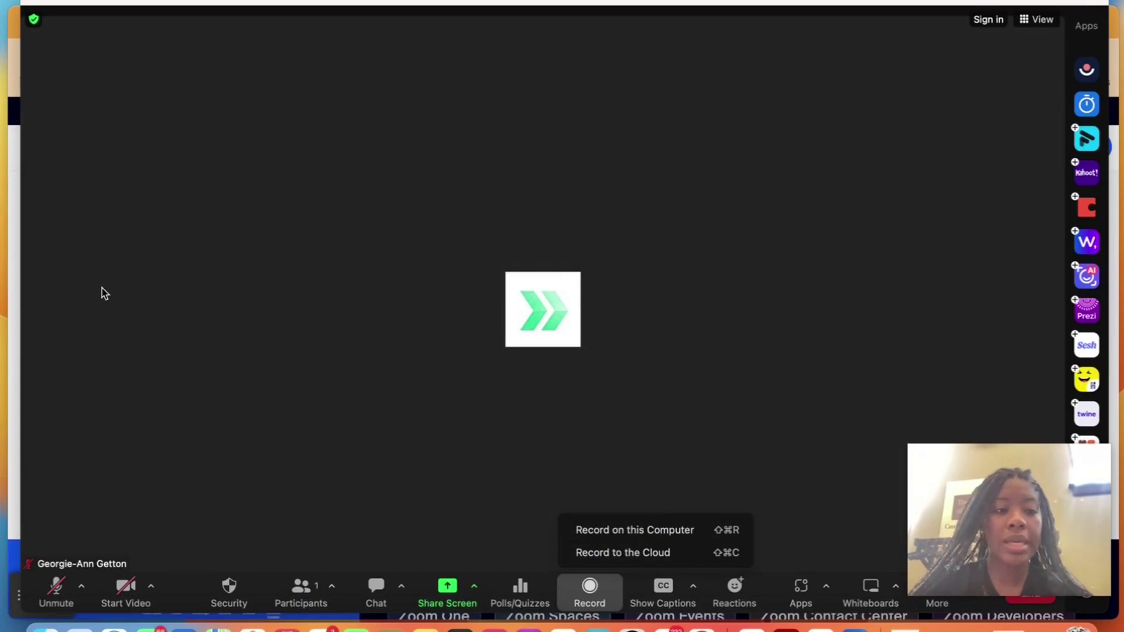
# Switch to the zoom.us site in the browser and open the account's list of cloud recordings.
pyautogui.click(17, 230)
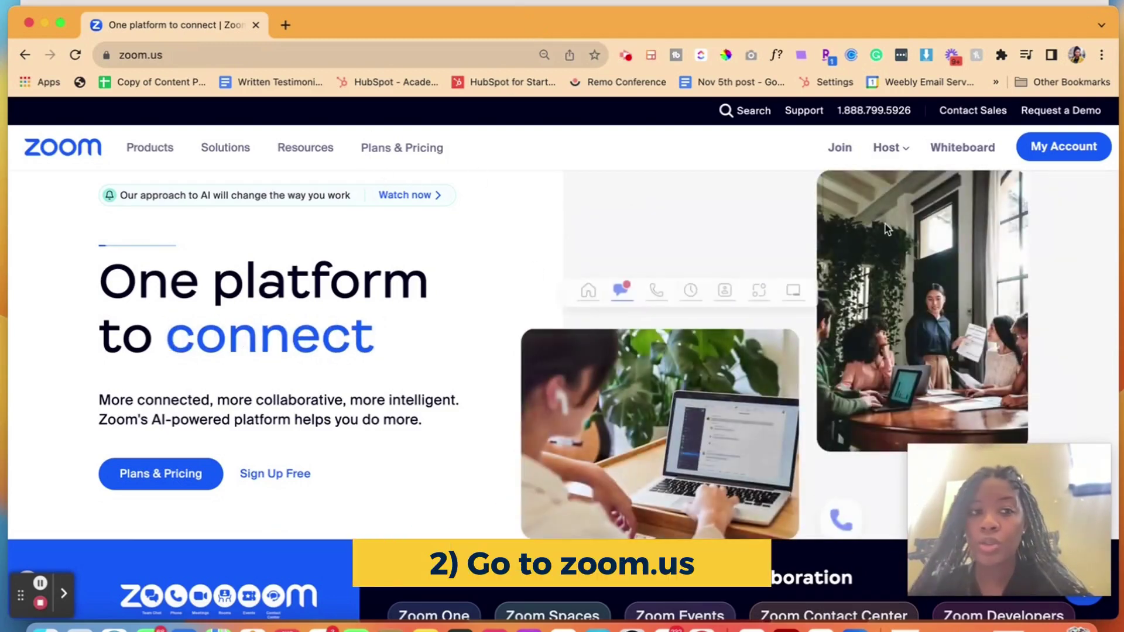
pyautogui.click(1064, 146)
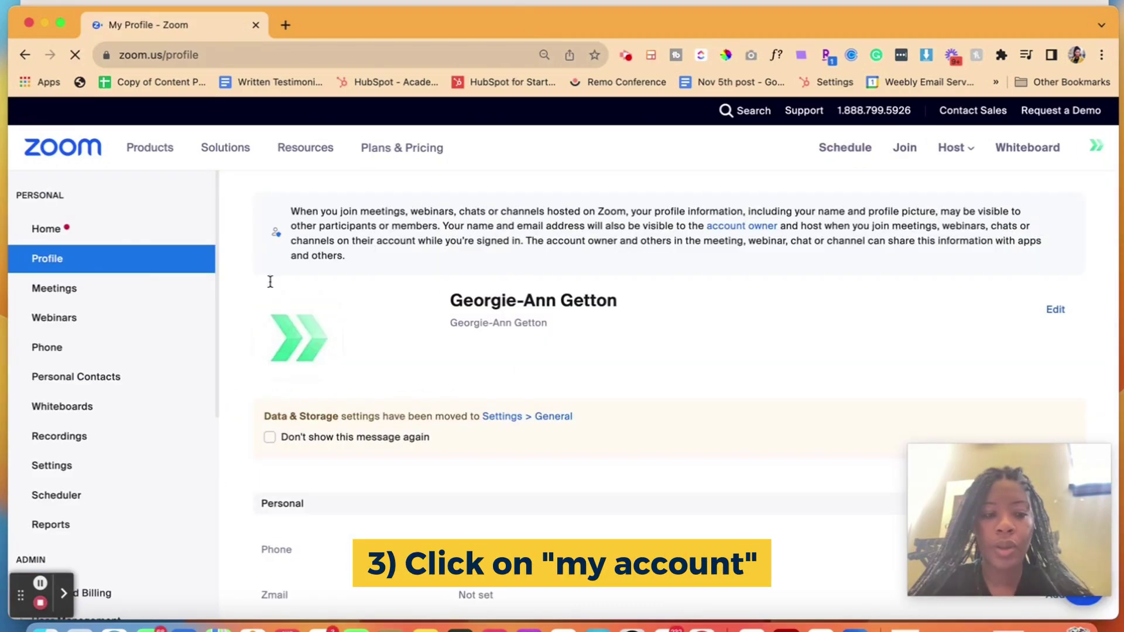
pyautogui.click(64, 438)
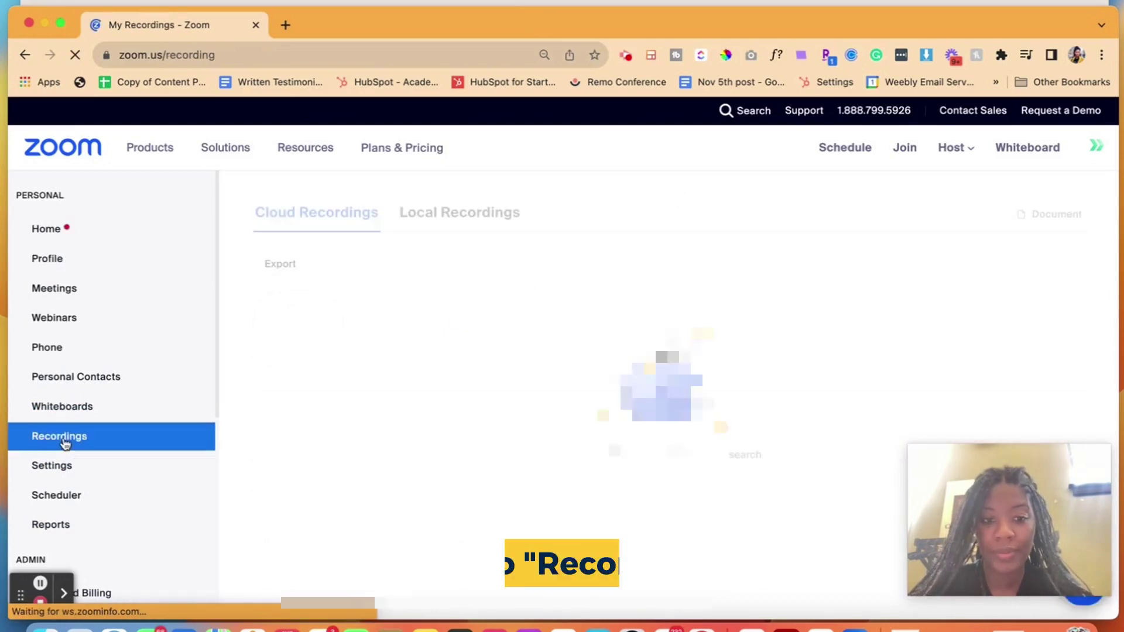
pyautogui.scroll(-3, 427, 276)
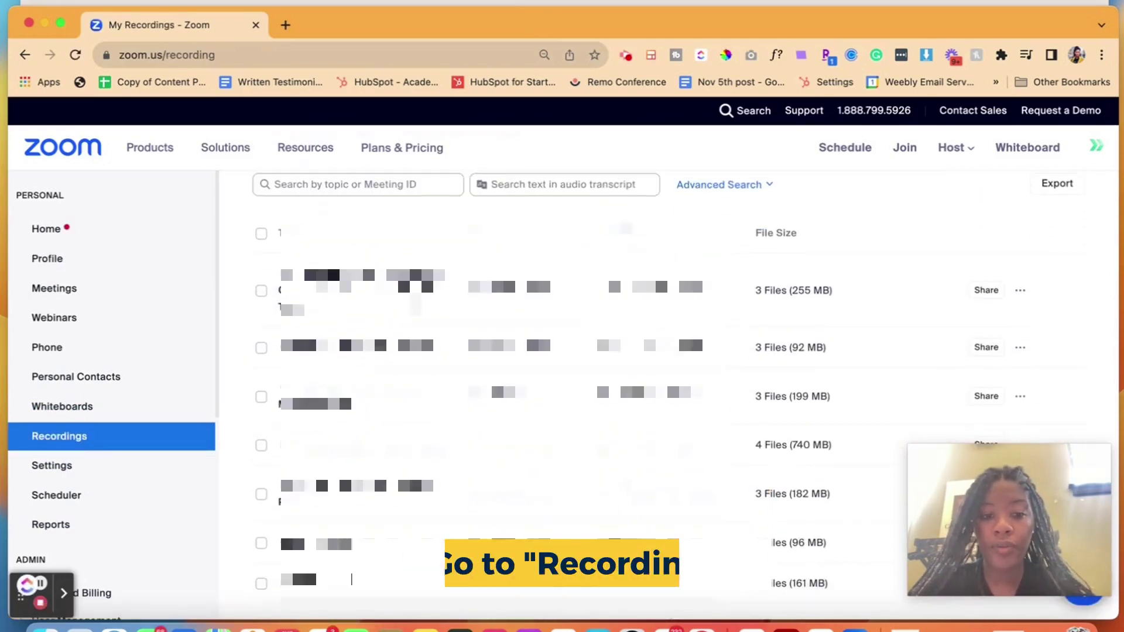
pyautogui.scroll(-1, 426, 281)
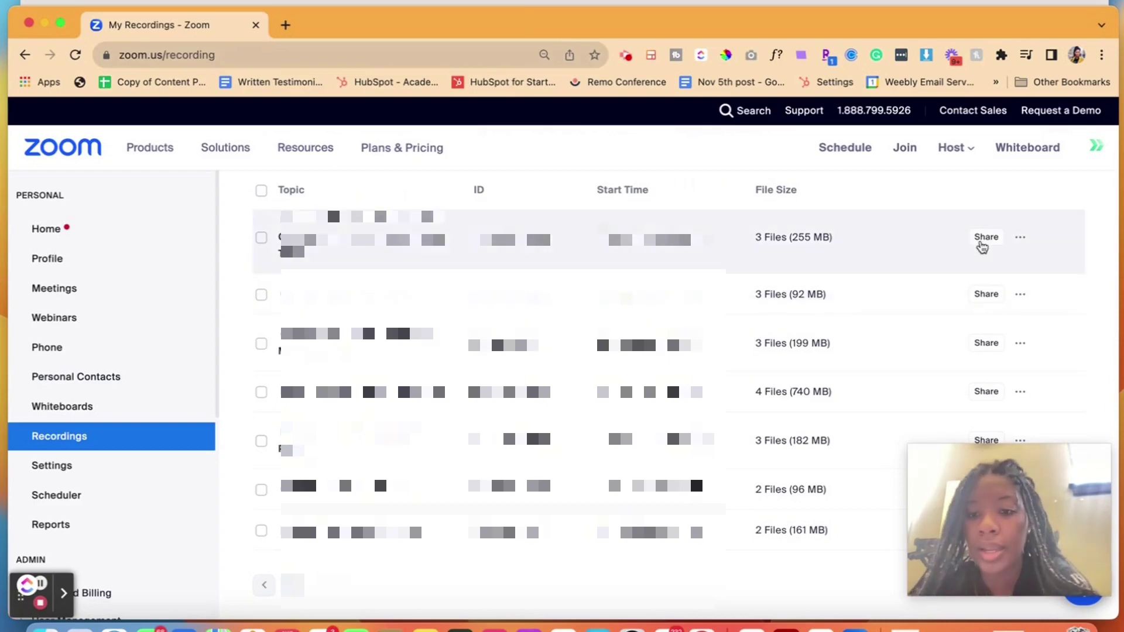
# Examine the first recording's download option and its sharing options, including who can view it and its share settings, without changing anything.
pyautogui.click(1019, 245)
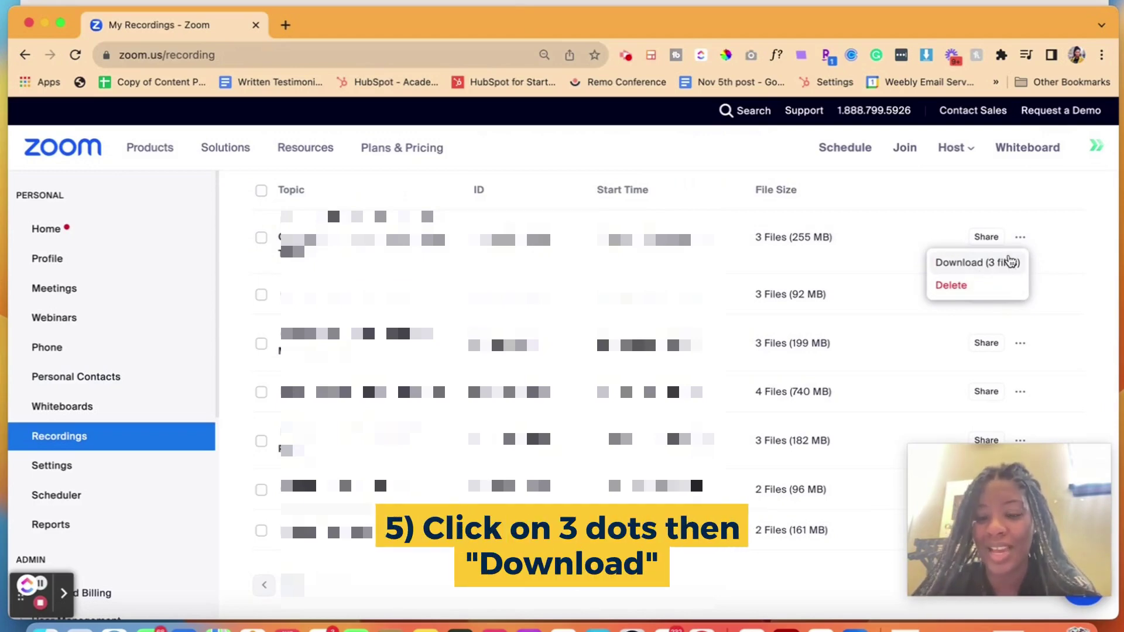
pyautogui.click(1083, 227)
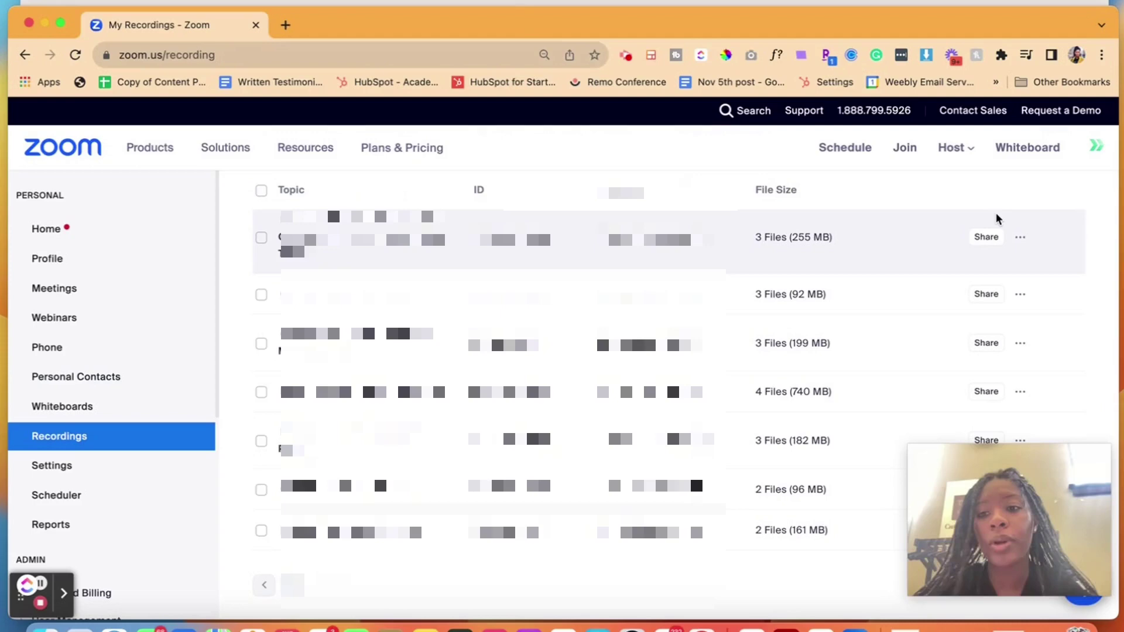
pyautogui.click(989, 236)
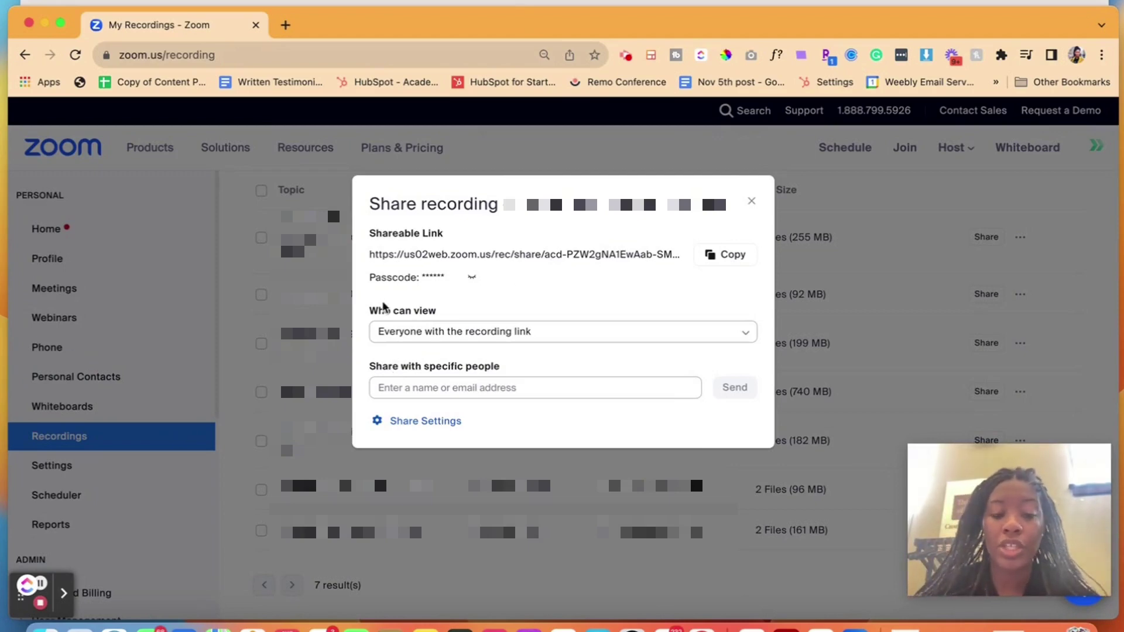
pyautogui.click(418, 330)
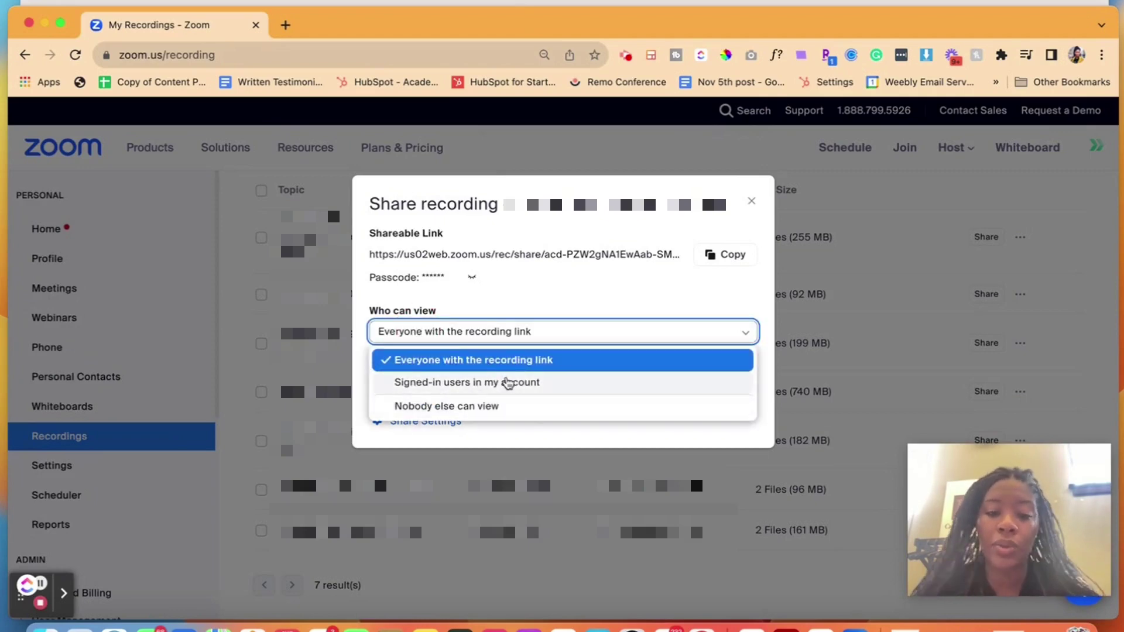
pyautogui.click(506, 327)
pyautogui.click(494, 388)
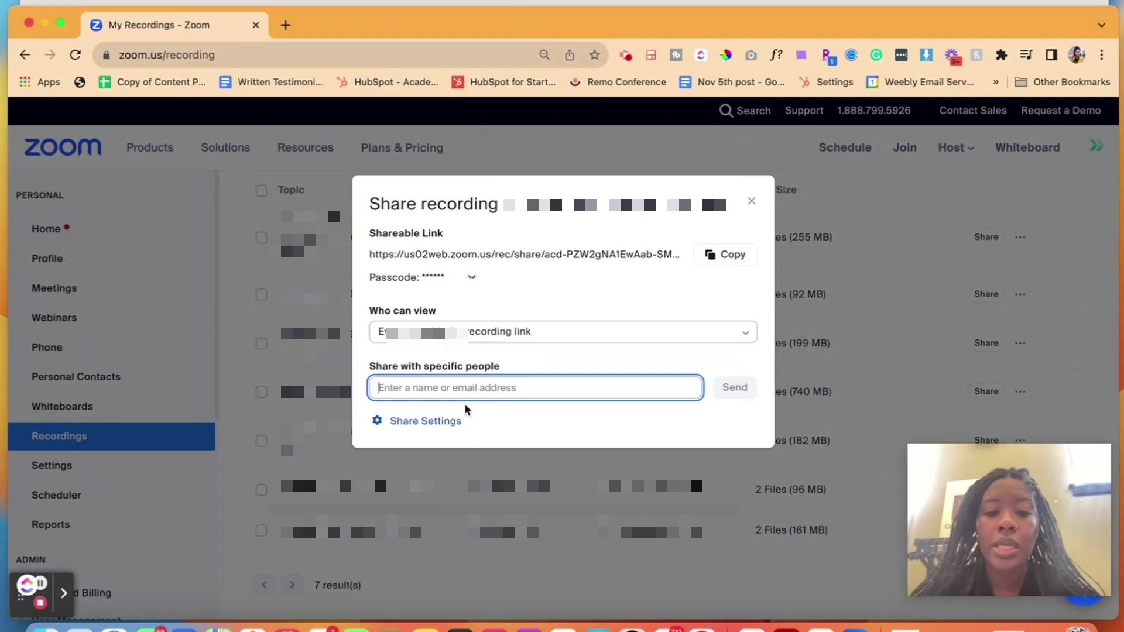
pyautogui.click(426, 422)
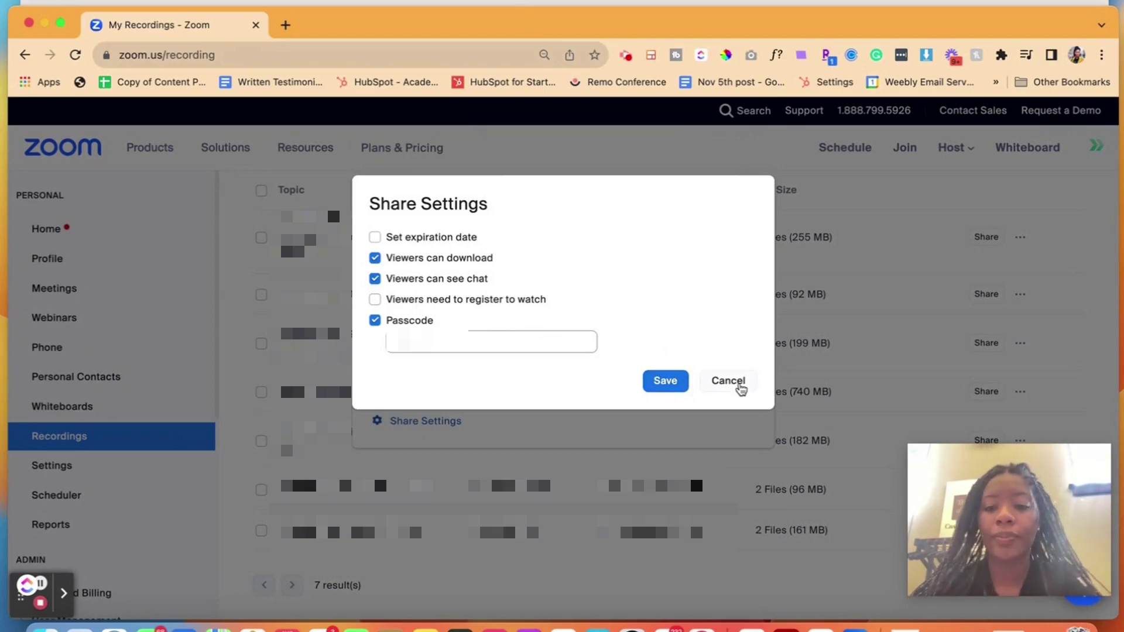
pyautogui.click(727, 381)
pyautogui.click(752, 201)
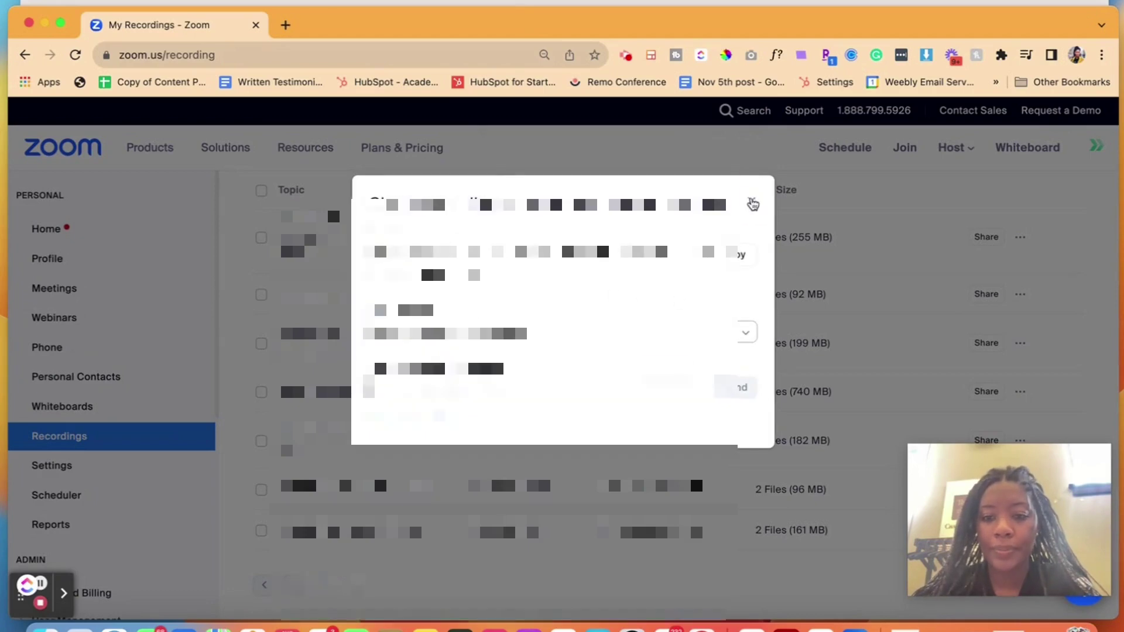
pyautogui.scroll(3, 737, 357)
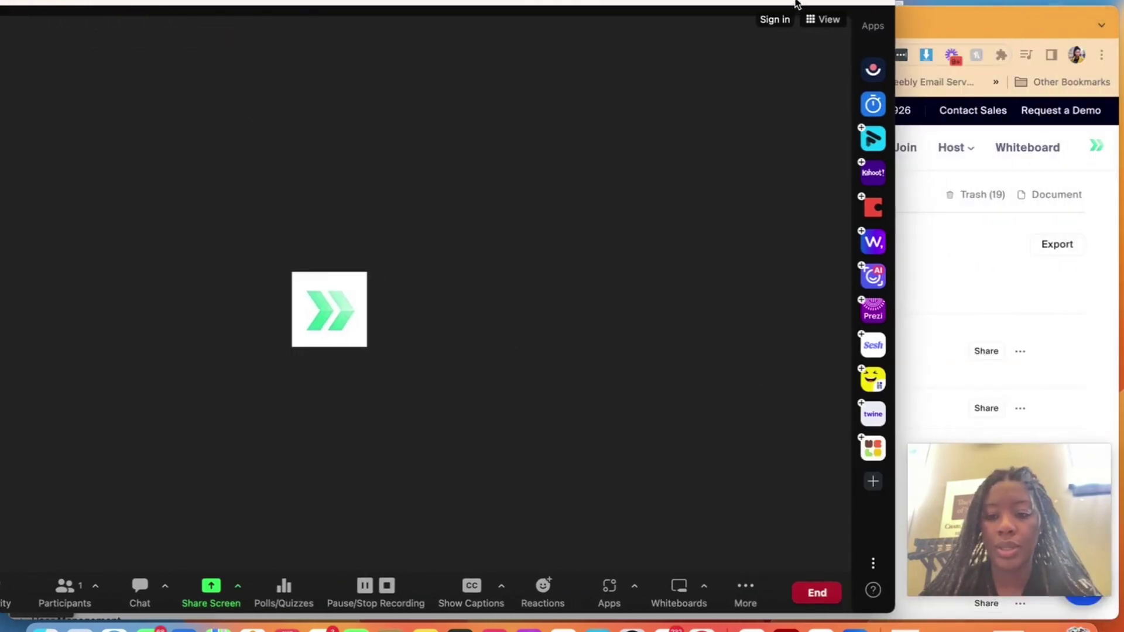
# End the Zoom meeting for all participants and save its local recording in the suggested Test Meeting folder.
pyautogui.click(818, 593)
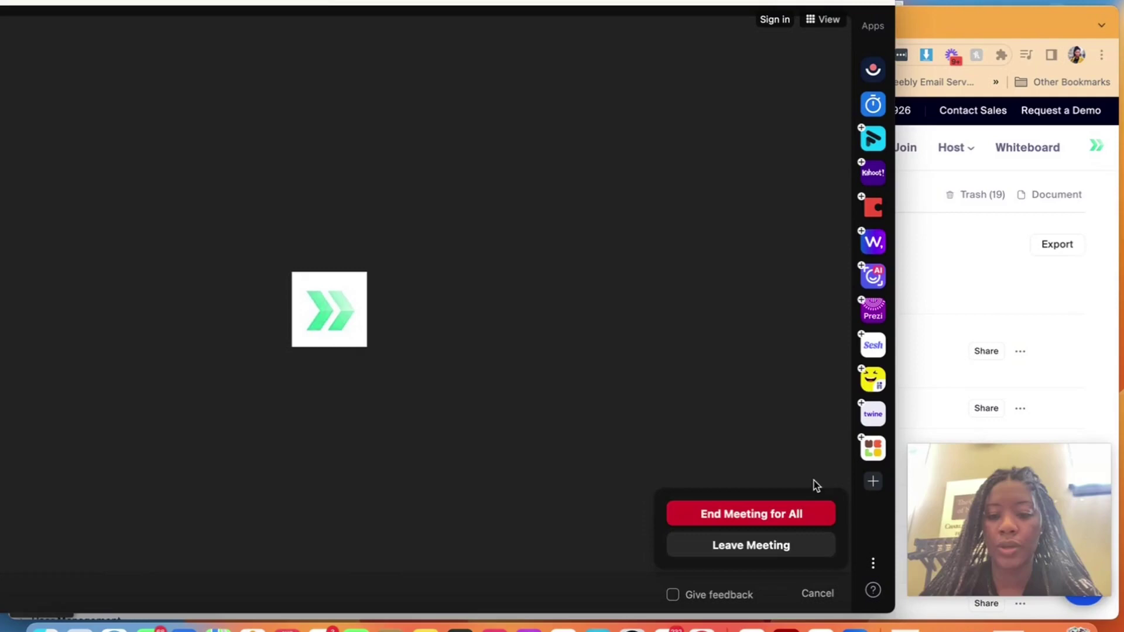
pyautogui.click(801, 515)
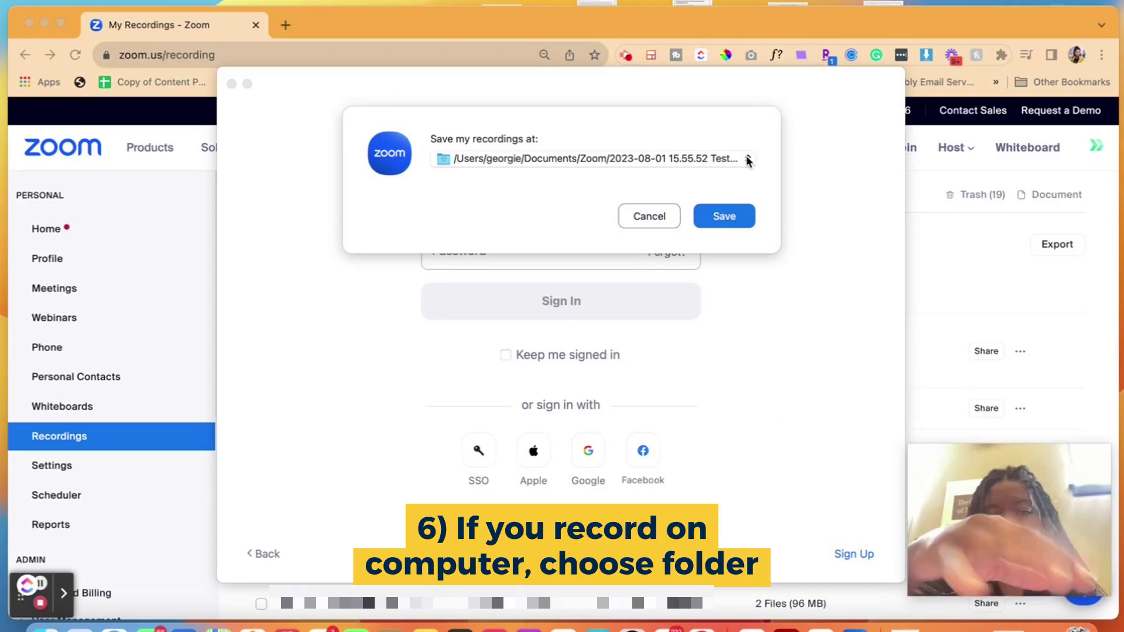
pyautogui.click(748, 159)
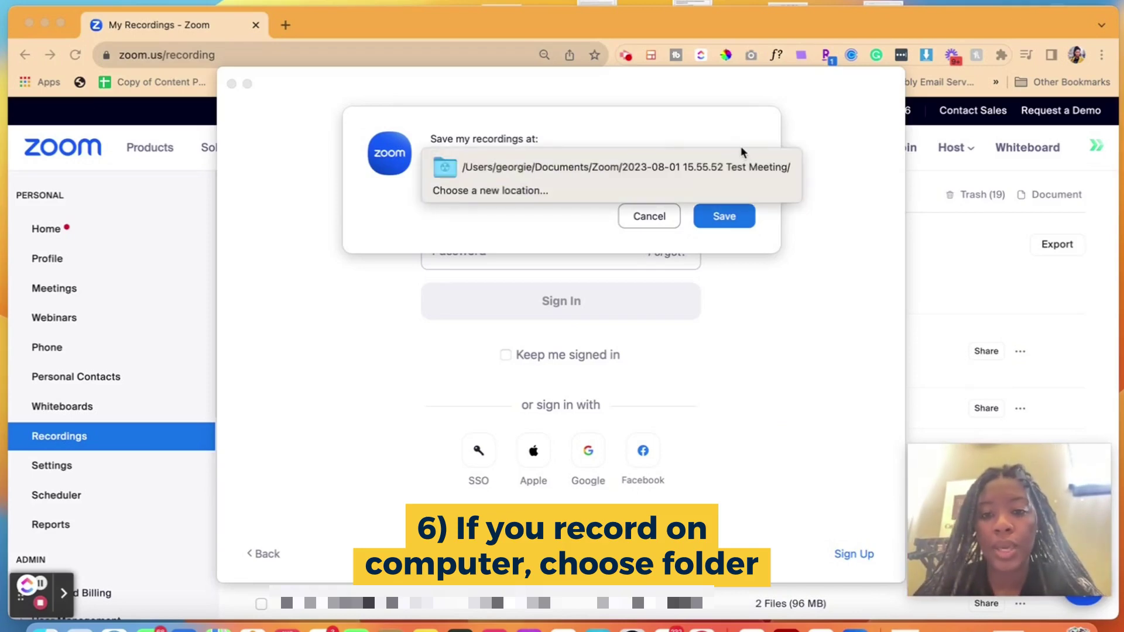
pyautogui.click(741, 146)
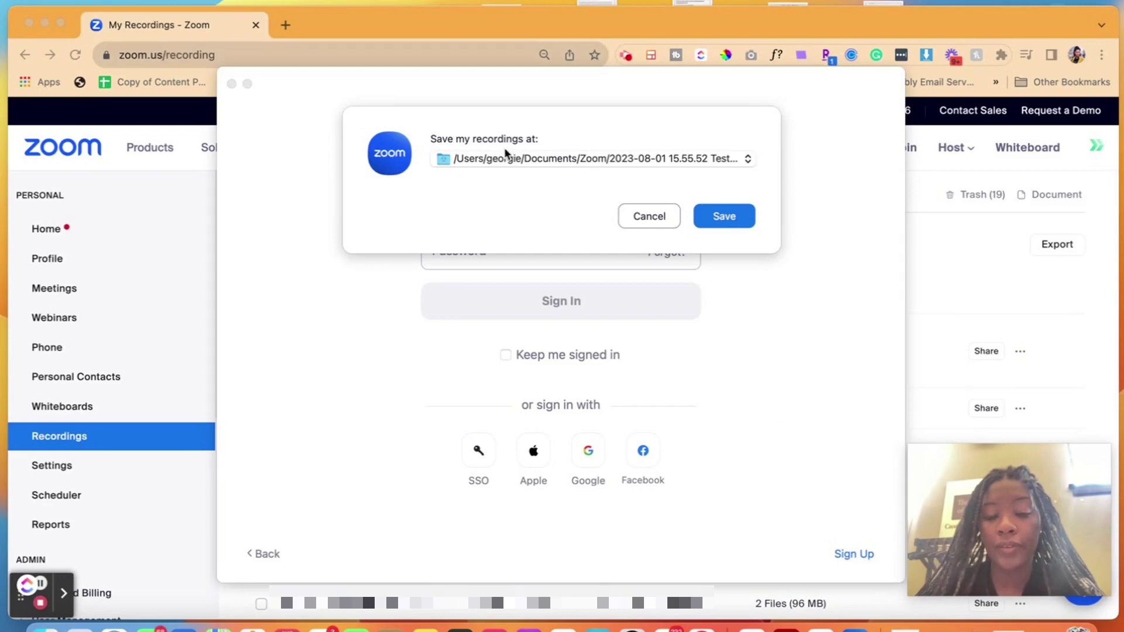
pyautogui.click(646, 163)
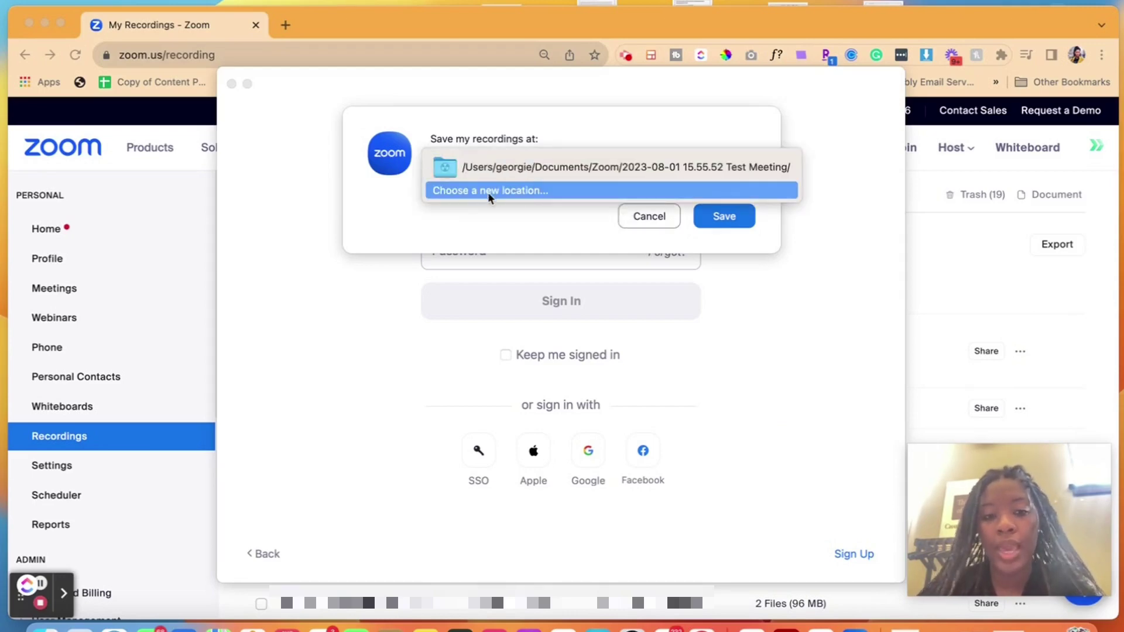
pyautogui.click(535, 226)
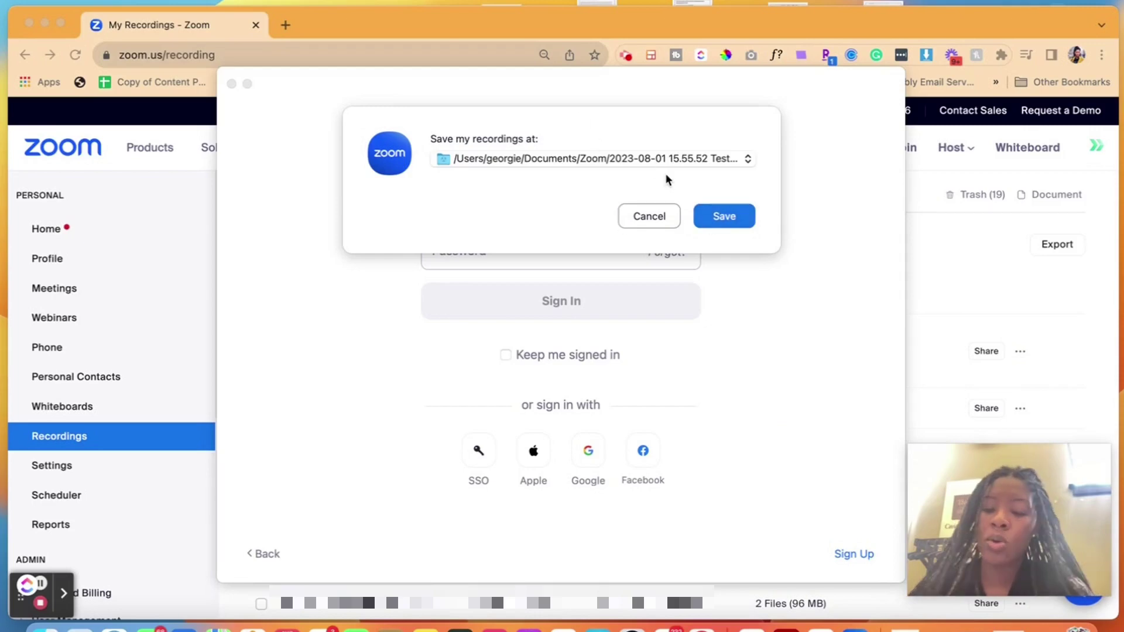
pyautogui.click(724, 217)
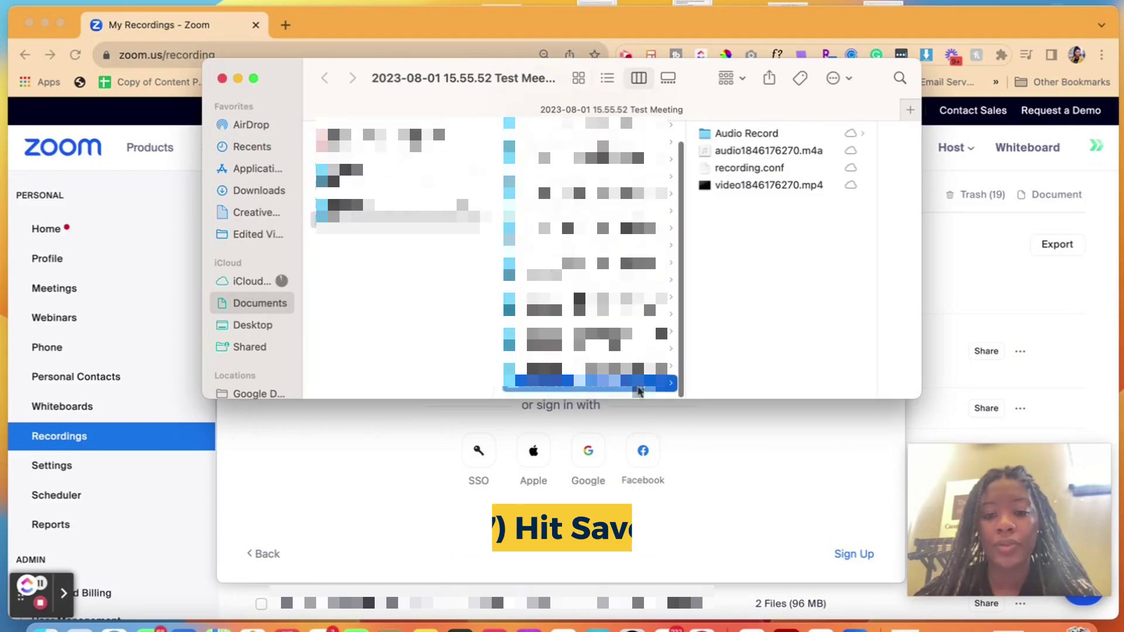
# View the contents of the saved meeting's Audio Record folder and close the Finder window.
pyautogui.click(803, 138)
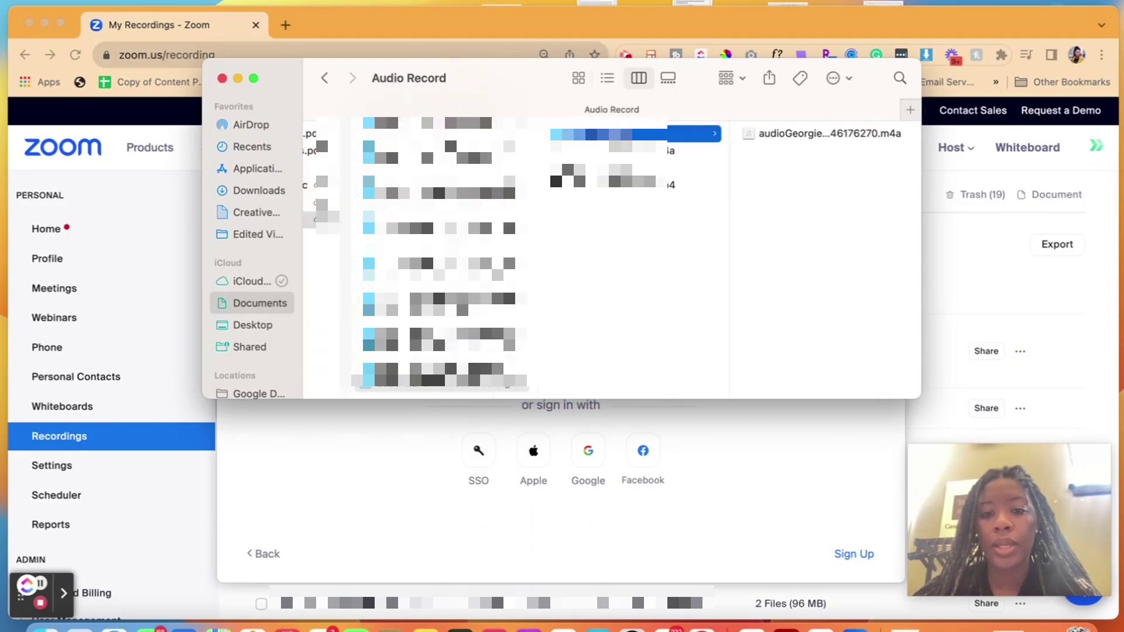
pyautogui.click(223, 78)
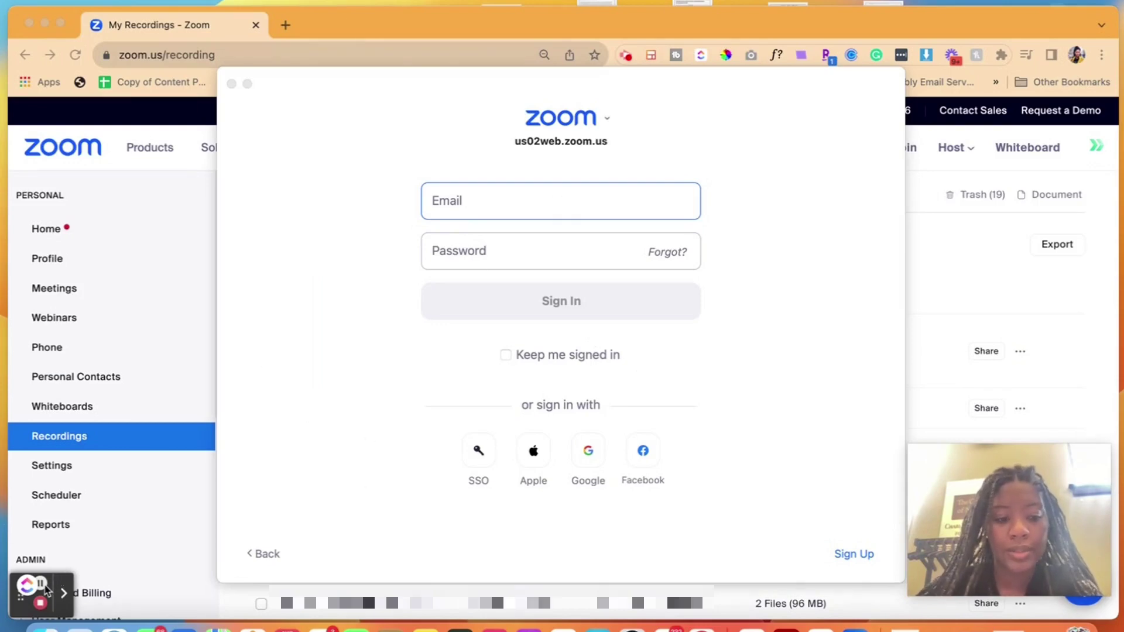
pyautogui.click(42, 585)
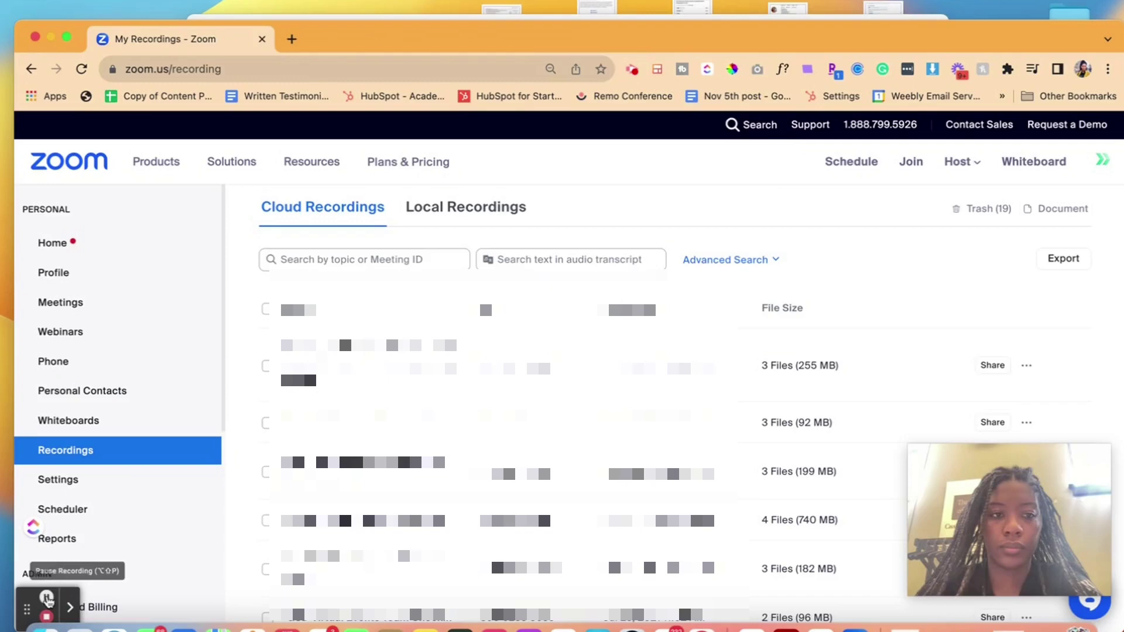
# Switch to the Zoom desktop app and open the Recording section of its settings.
pyautogui.moveTo(351, 47); pyautogui.dragTo(355, 74)
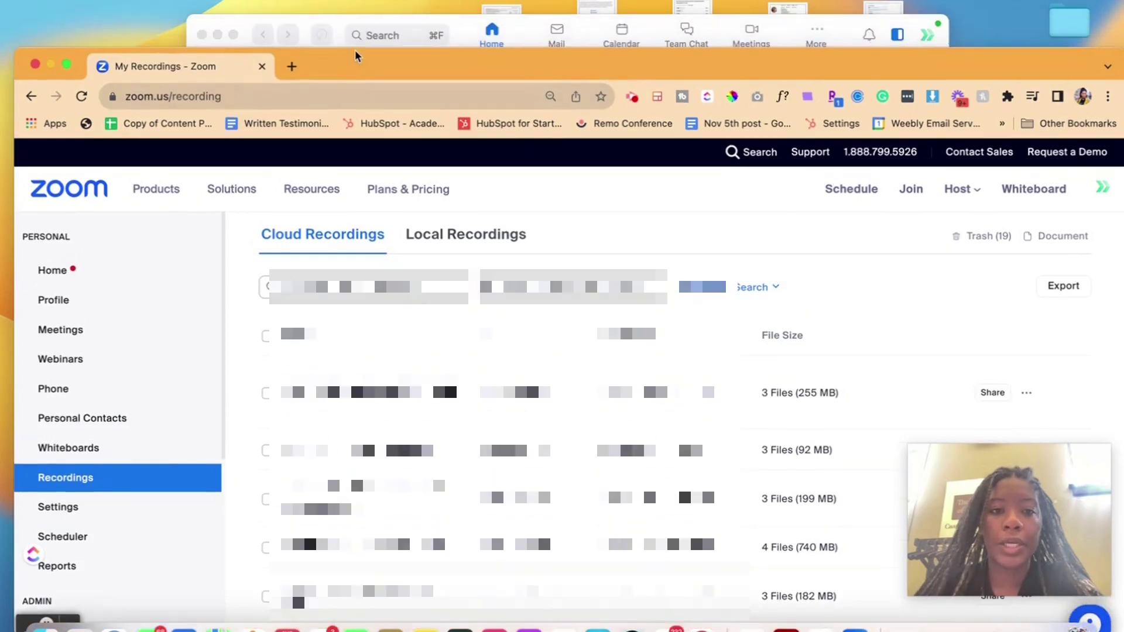
pyautogui.click(373, 22)
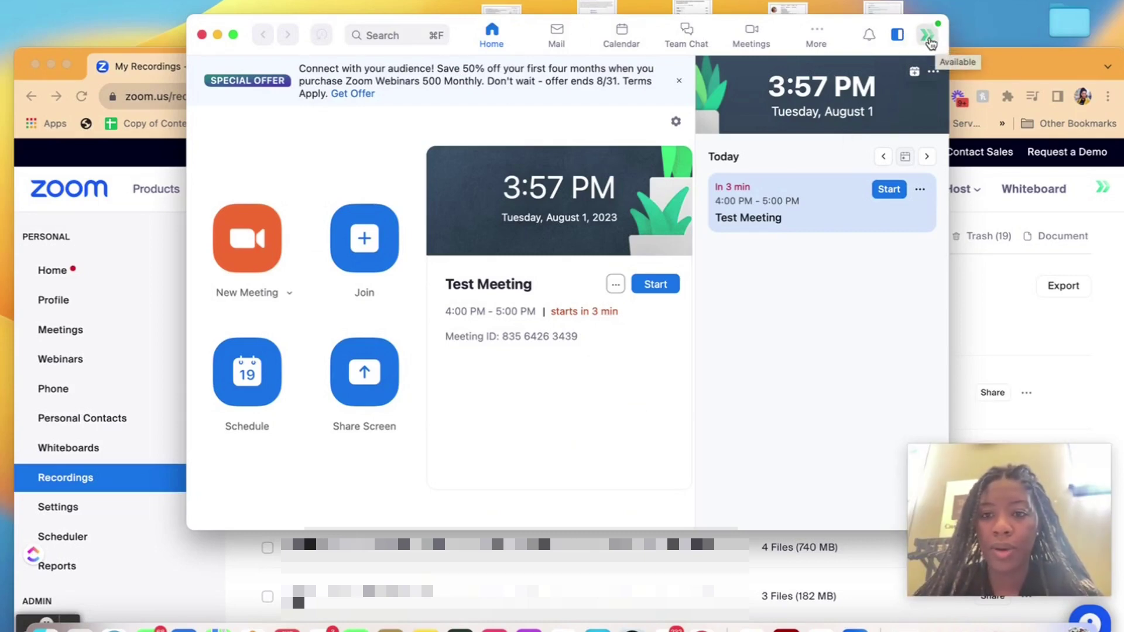
pyautogui.click(928, 39)
pyautogui.moveTo(897, 179)
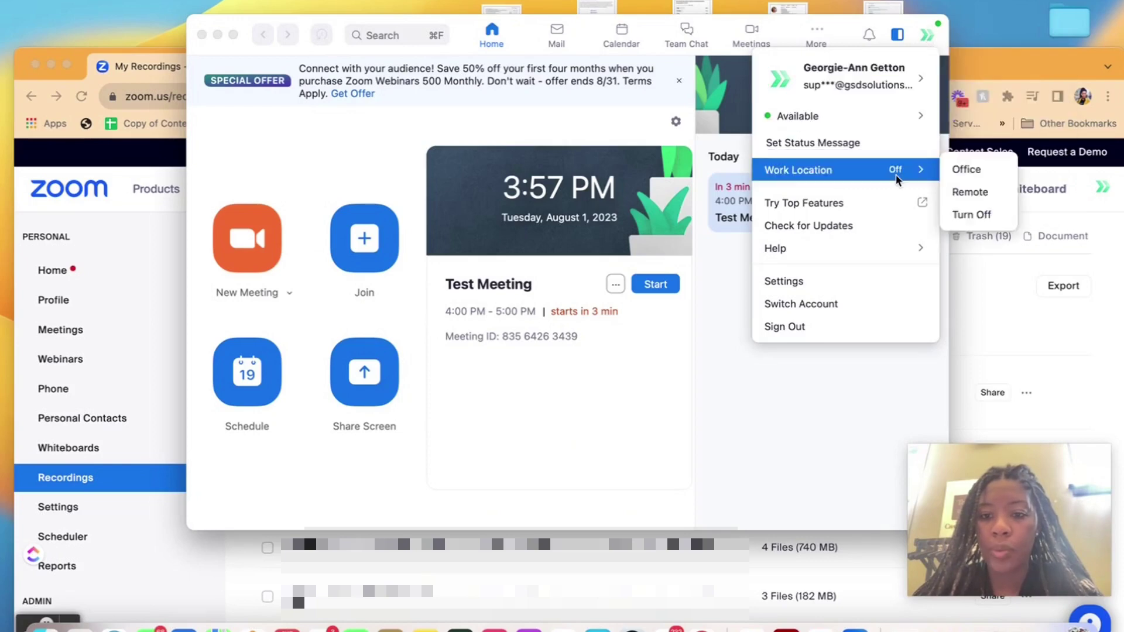
pyautogui.click(784, 281)
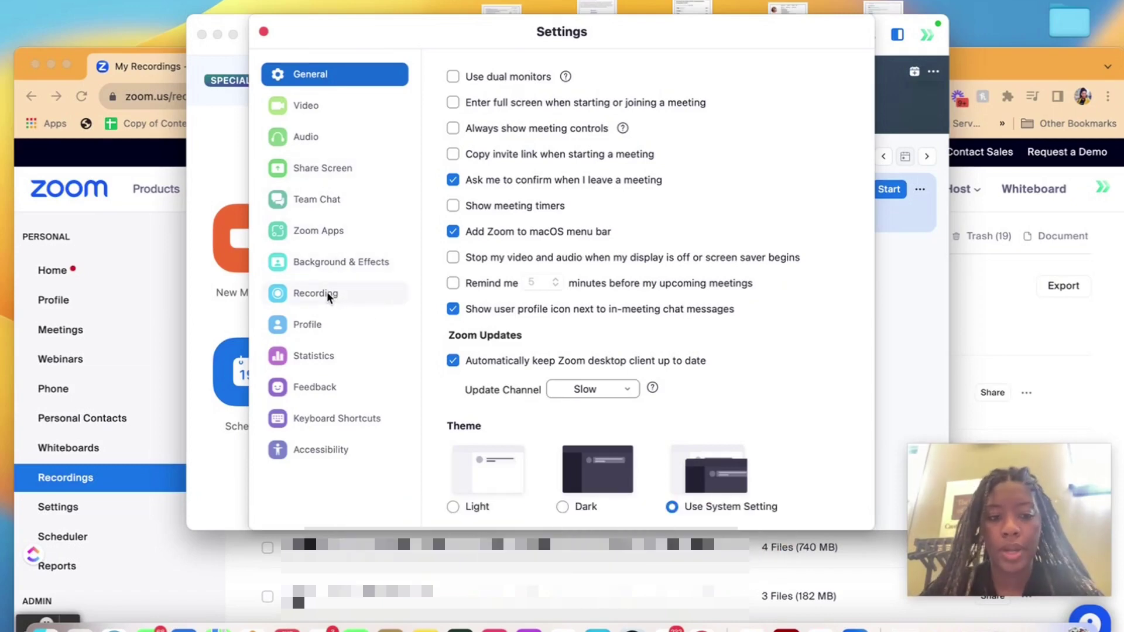
pyautogui.click(329, 295)
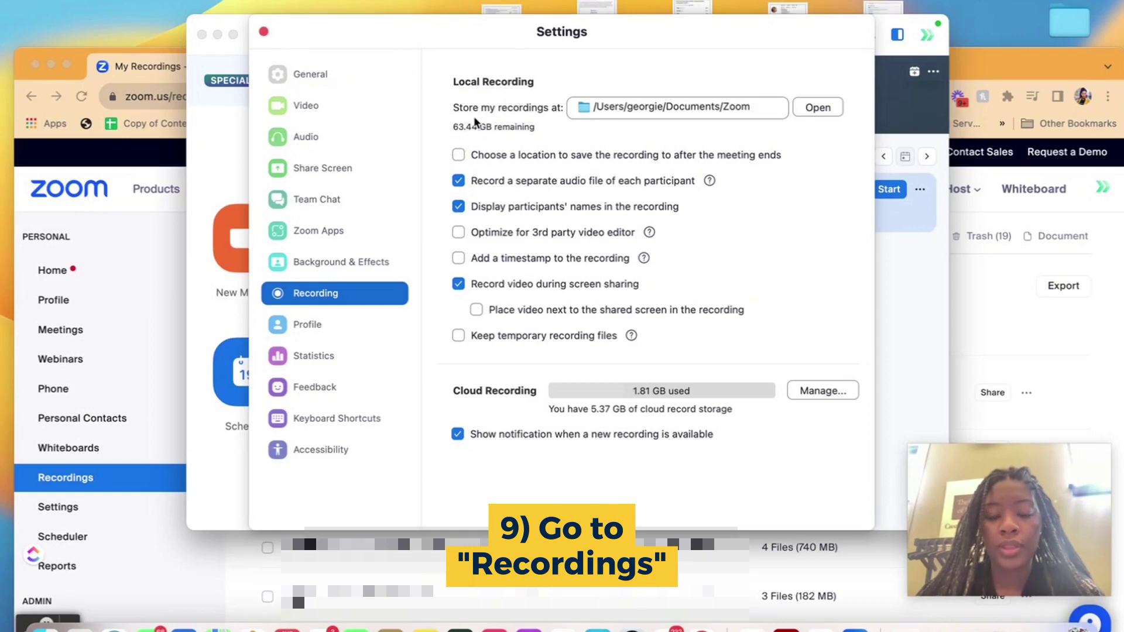
# View the storage location choices for local recordings, close the settings and minimize the Zoom desktop app.
pyautogui.click(602, 109)
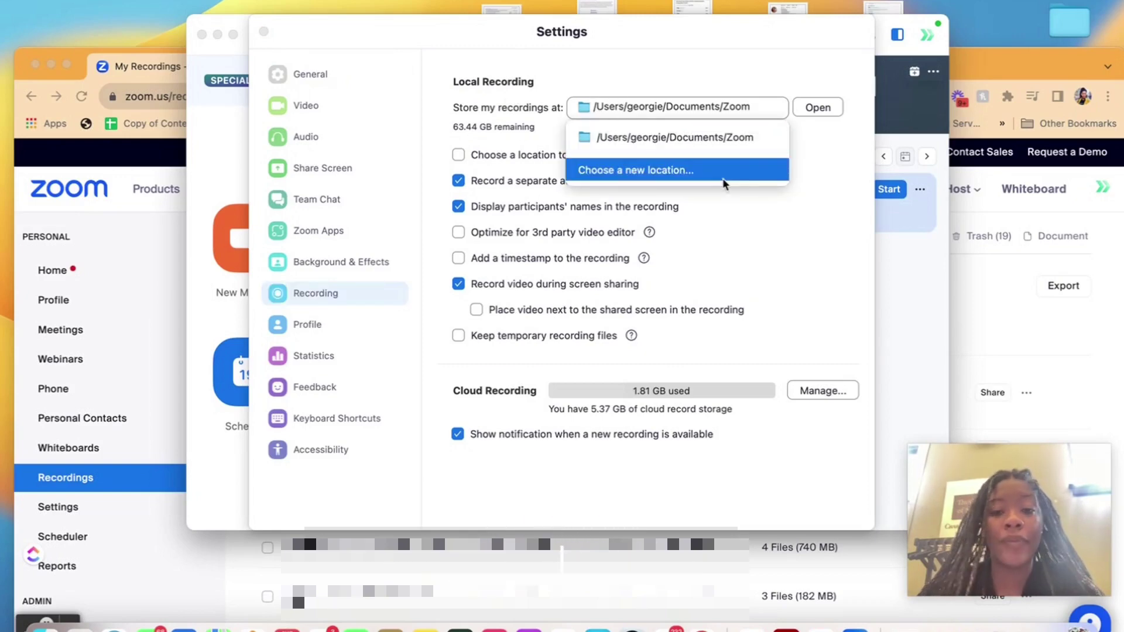
pyautogui.click(837, 166)
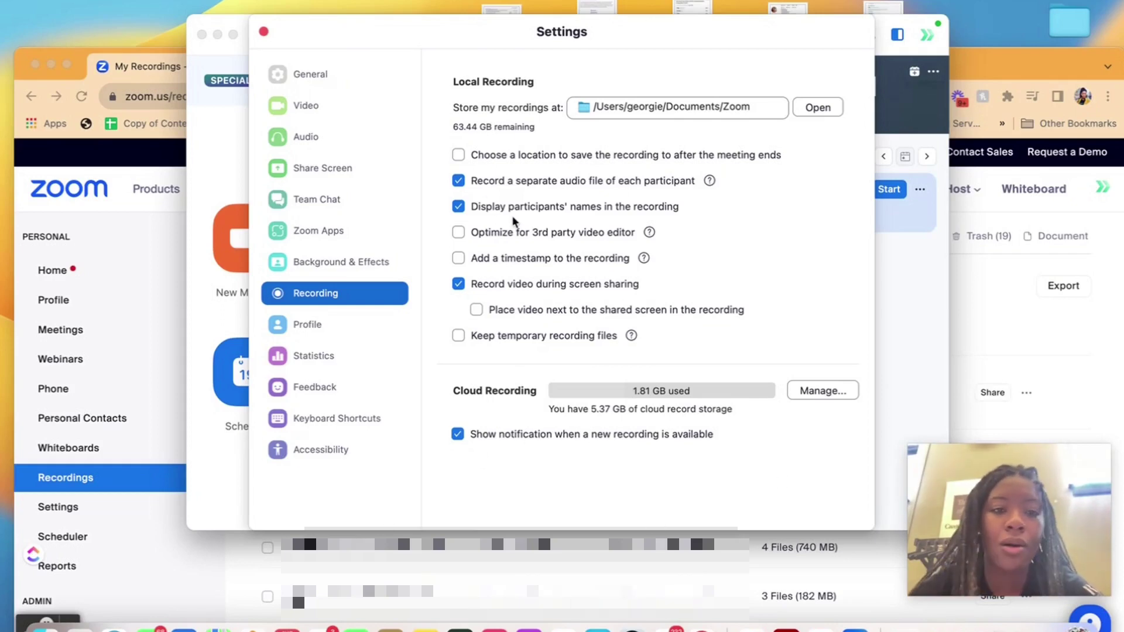
pyautogui.click(263, 32)
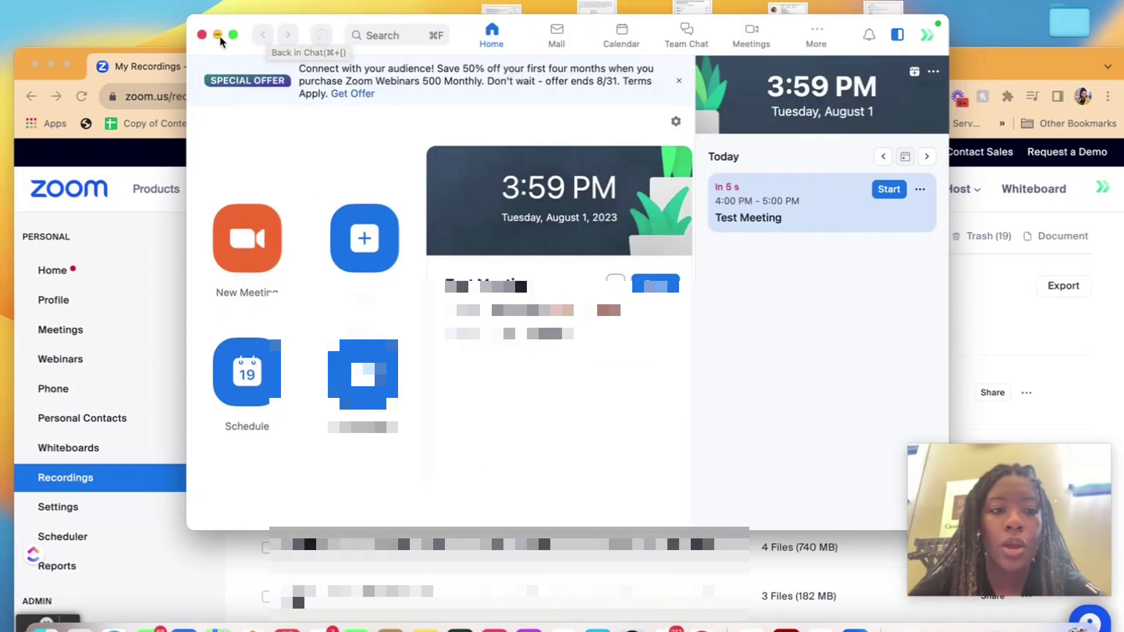
pyautogui.click(217, 35)
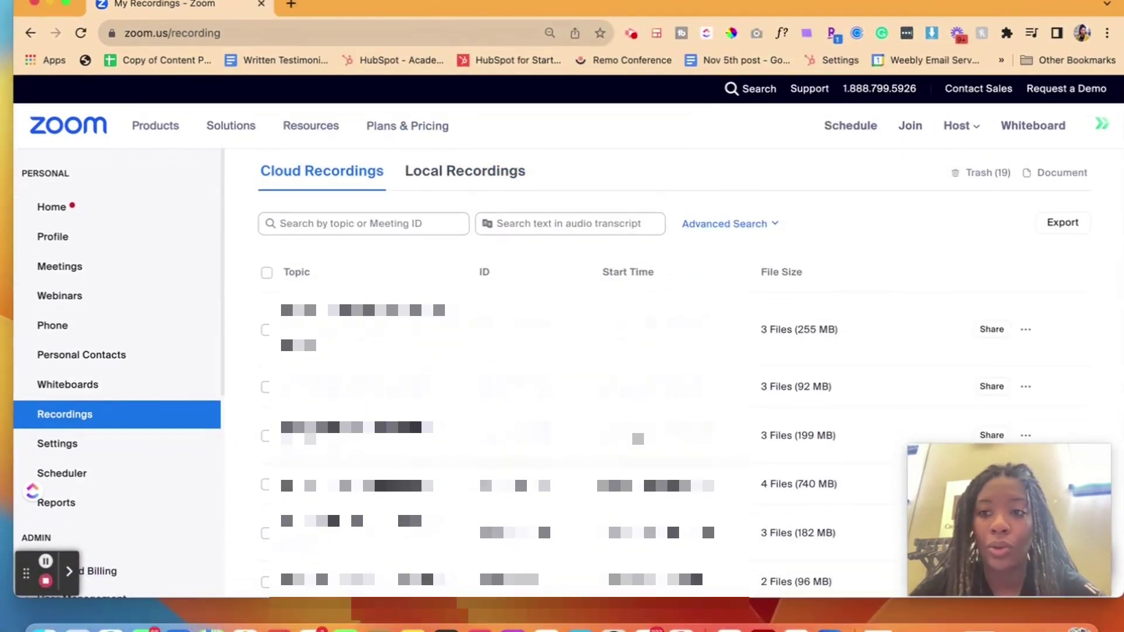
# Open the Recording settings of the zoom.us account and view the local and cloud recording options.
pyautogui.scroll(-5, 180, 426)
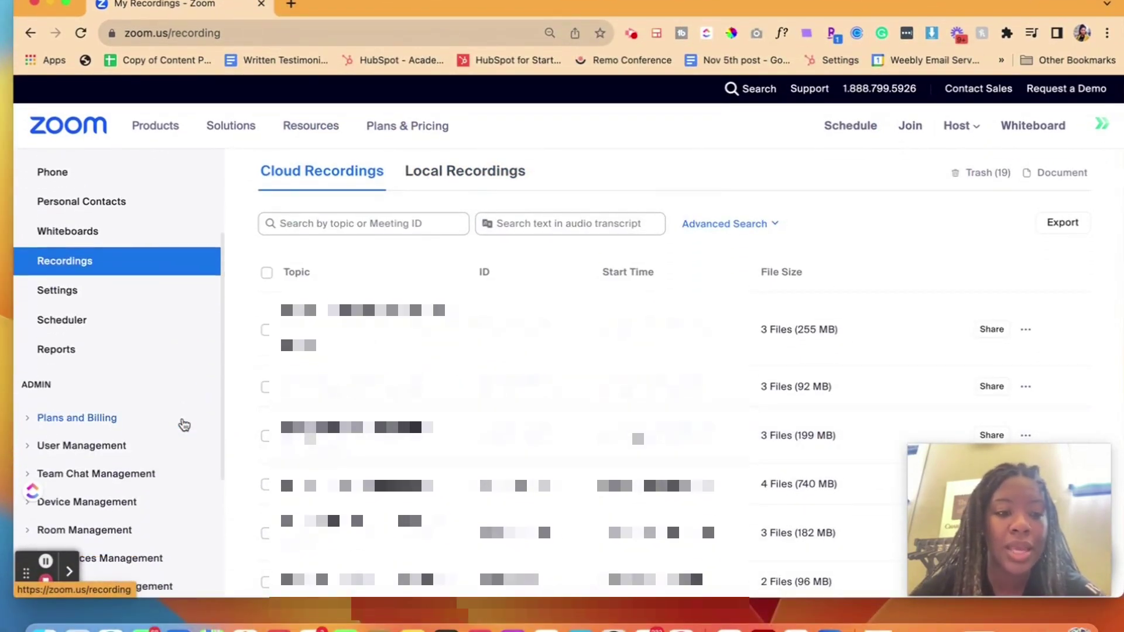
pyautogui.click(94, 296)
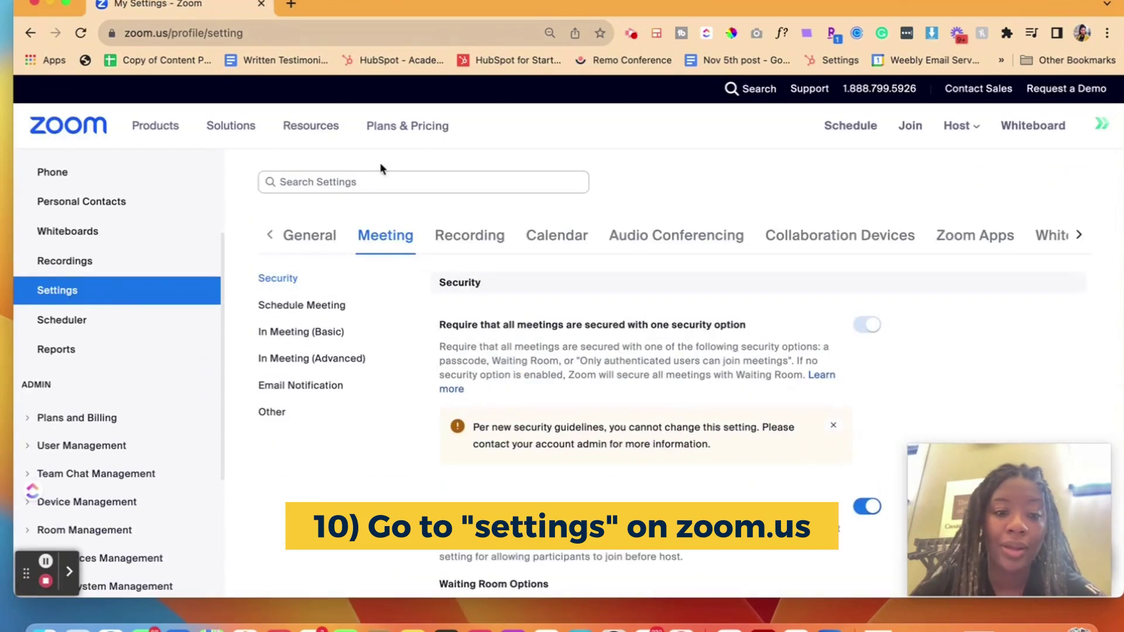
pyautogui.click(477, 236)
pyautogui.scroll(-1, 533, 411)
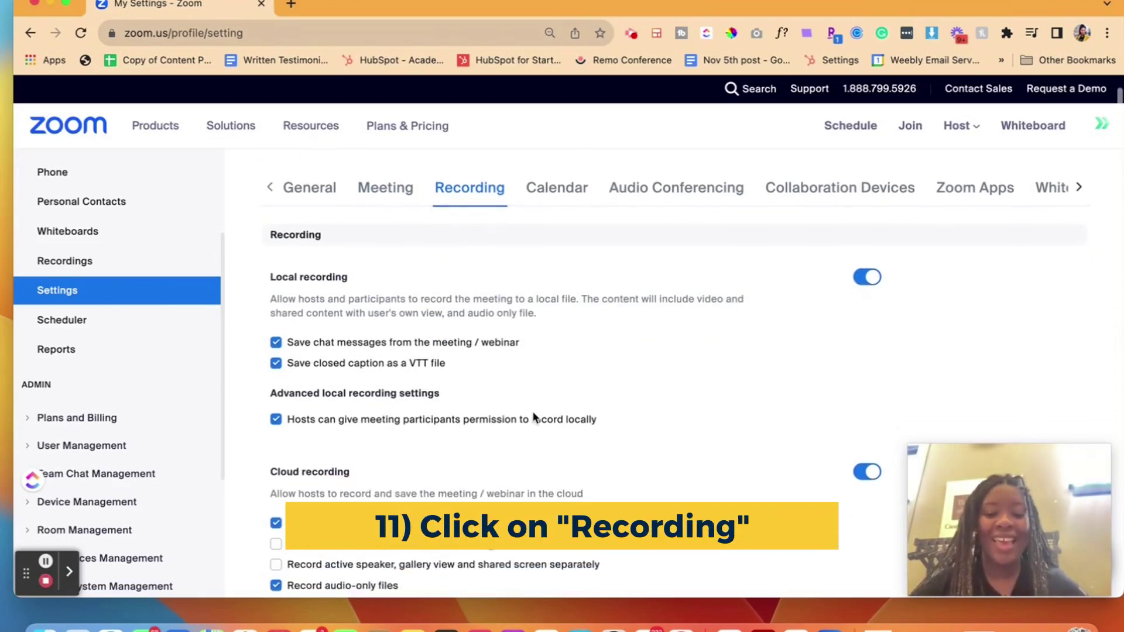
# Review the Recording settings from local and advanced cloud options through sharing, automatic recording, viewer authentication and passcode protection, and return to the beginning.
pyautogui.scroll(-1, 532, 411)
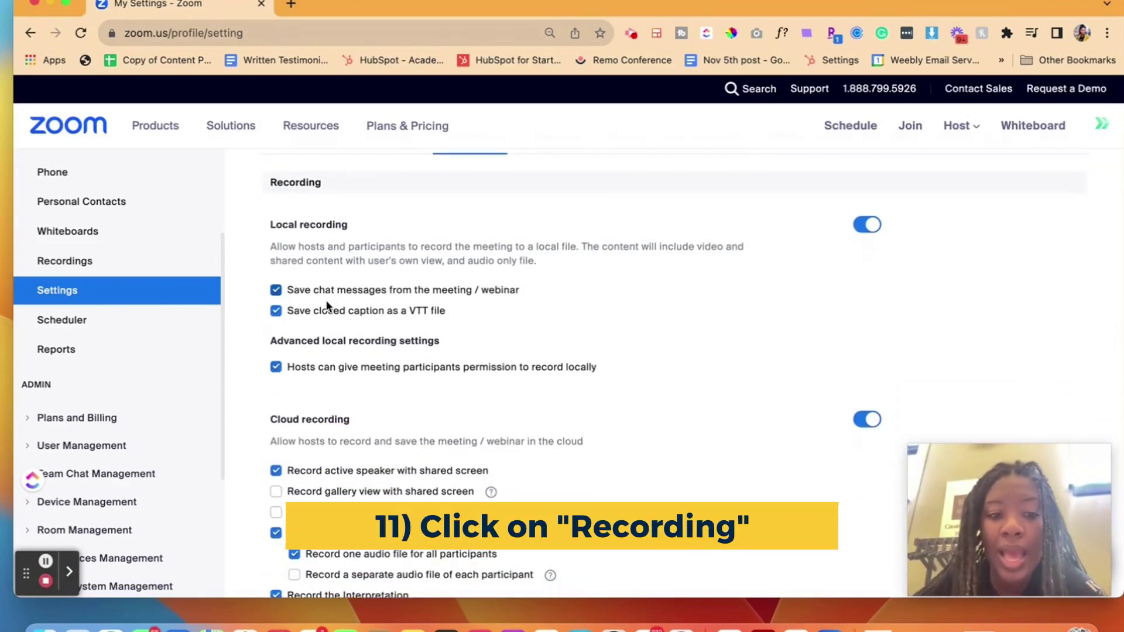
pyautogui.scroll(-1, 343, 369)
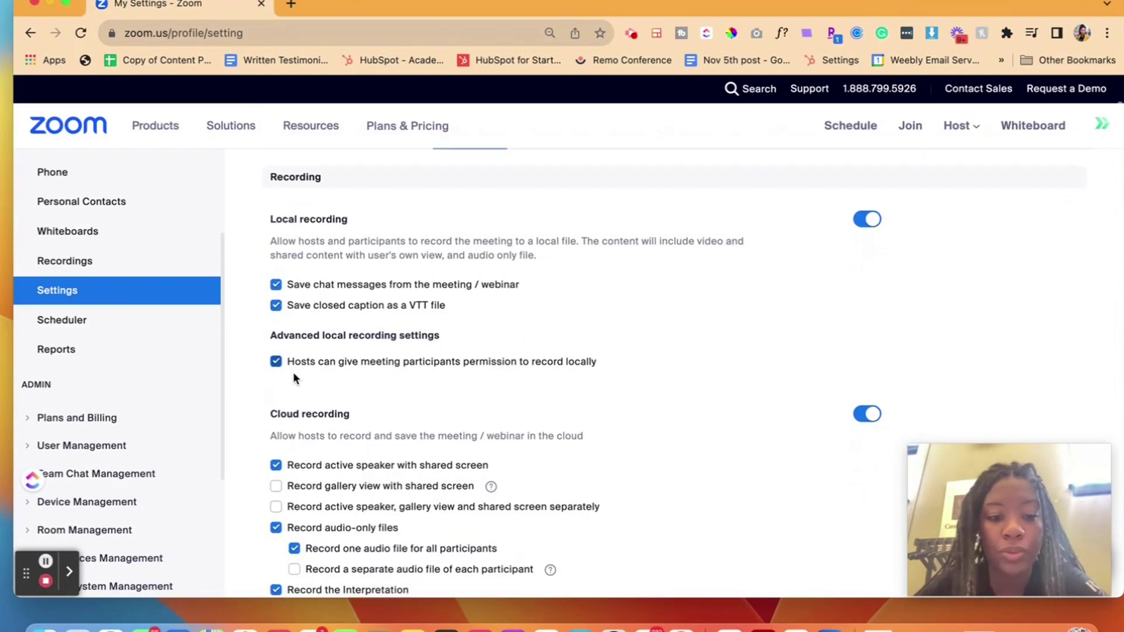
pyautogui.scroll(-5, 294, 374)
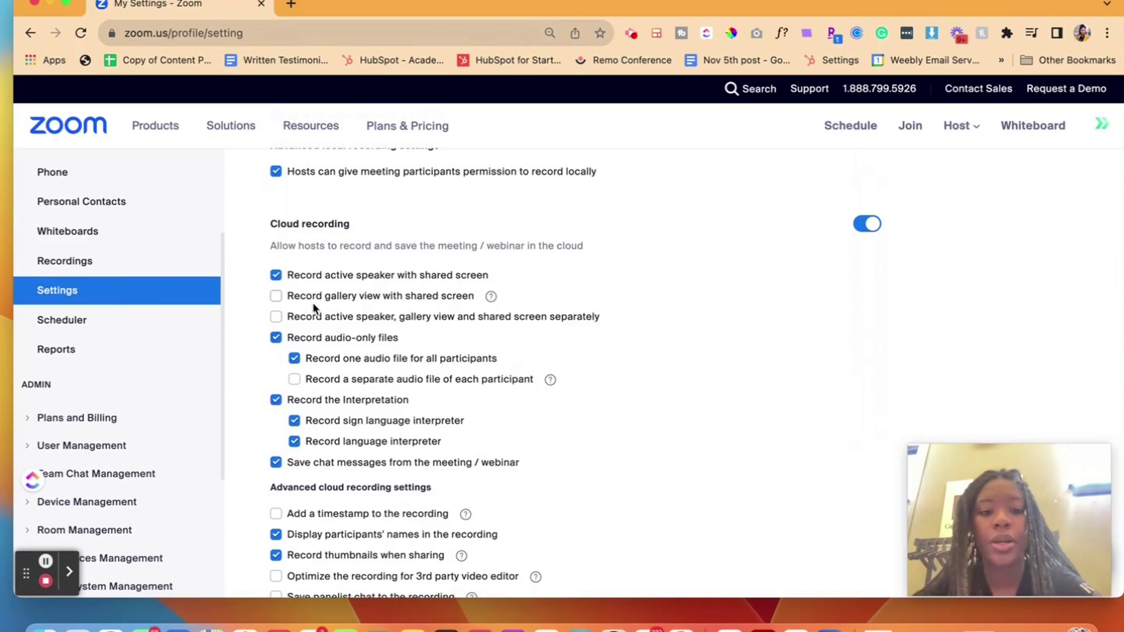
pyautogui.scroll(-5, 437, 371)
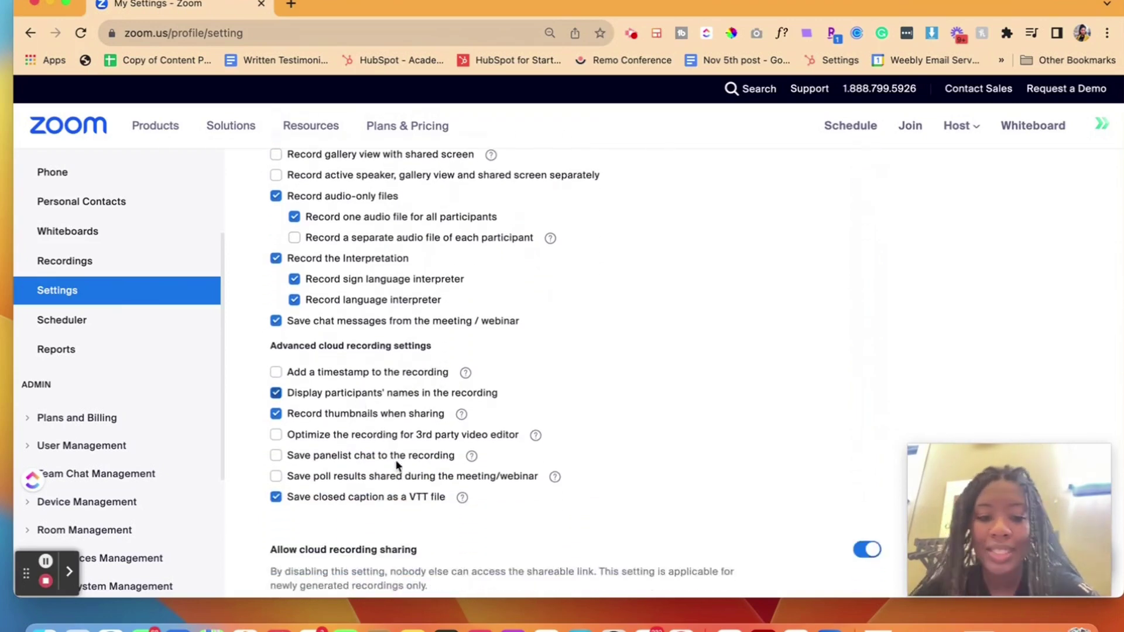
pyautogui.scroll(-1, 397, 464)
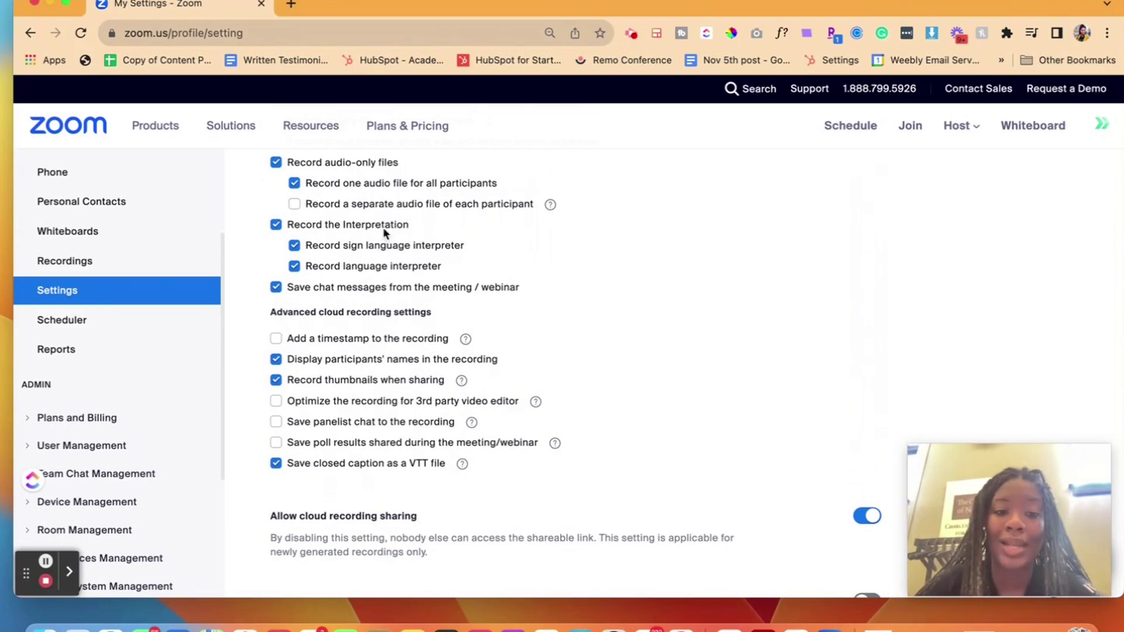
pyautogui.scroll(-8, 491, 283)
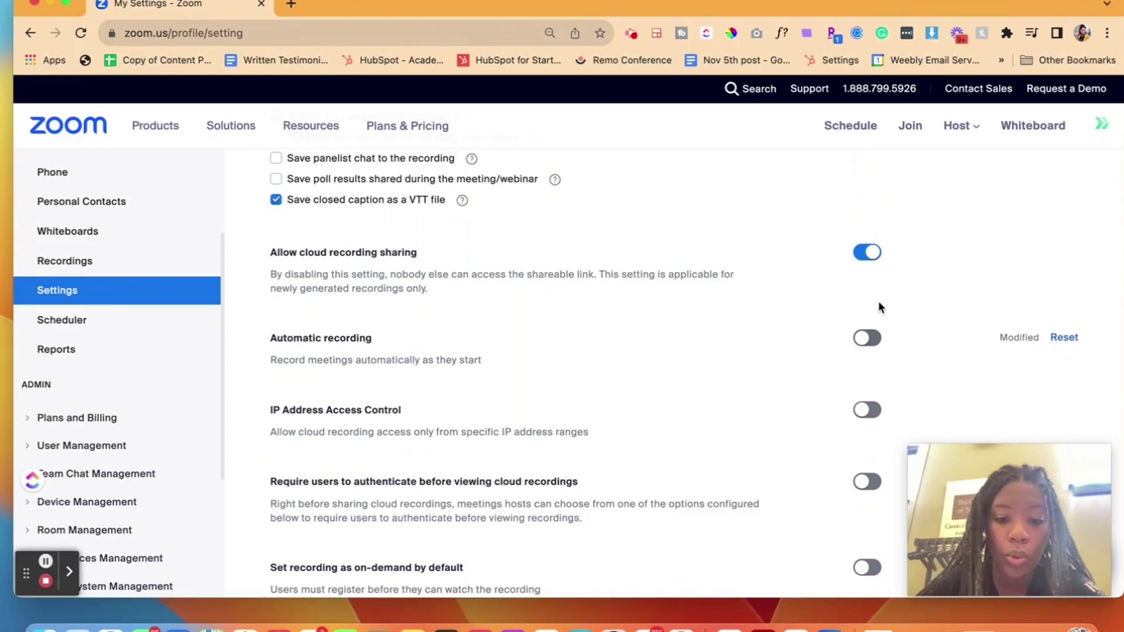
pyautogui.scroll(-2, 878, 301)
pyautogui.scroll(-1, 820, 381)
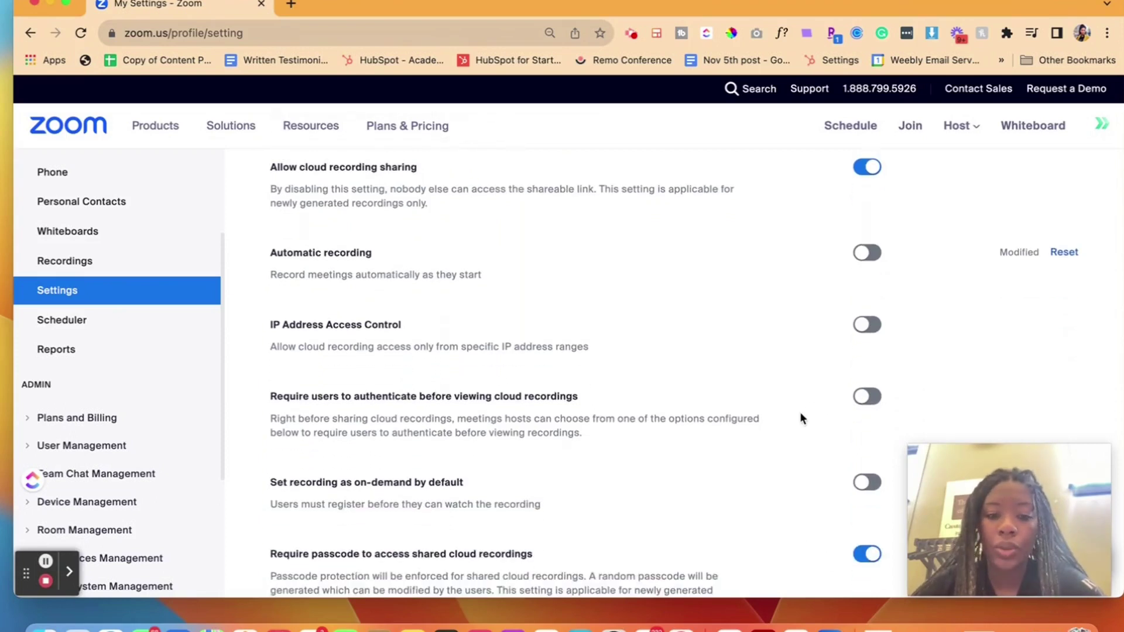
pyautogui.scroll(-6, 801, 418)
pyautogui.scroll(20, 801, 418)
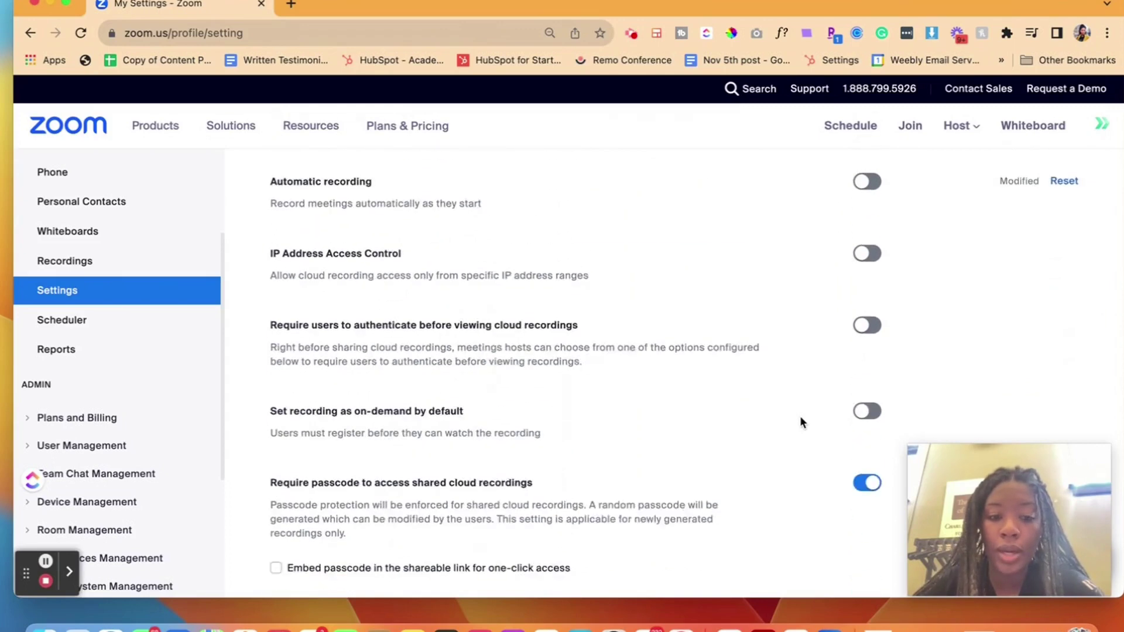
pyautogui.scroll(5, 800, 419)
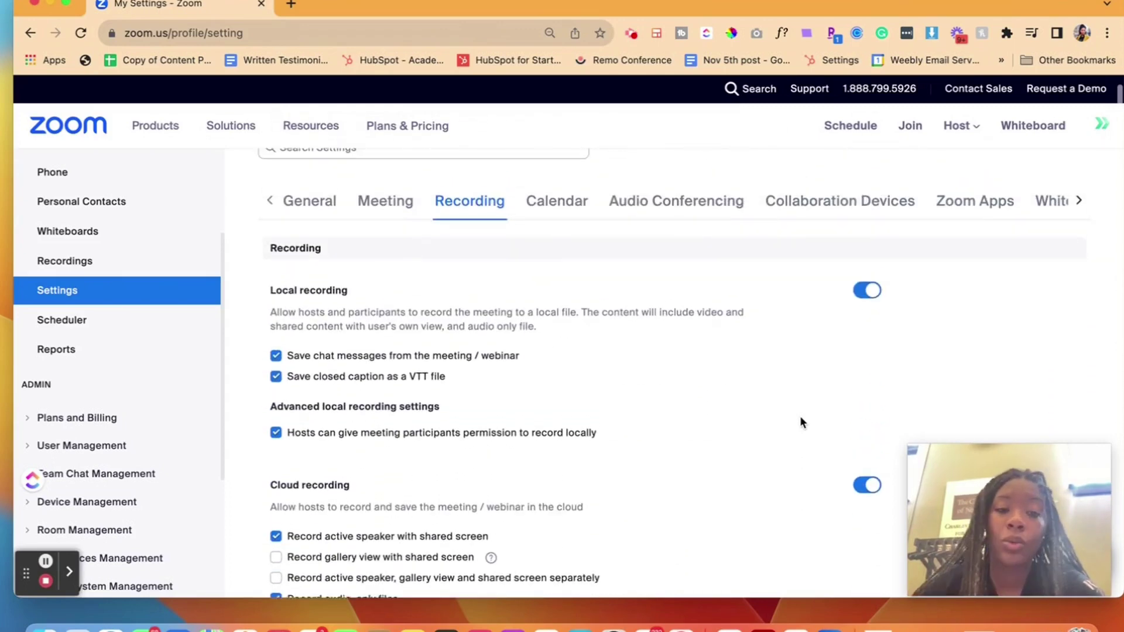